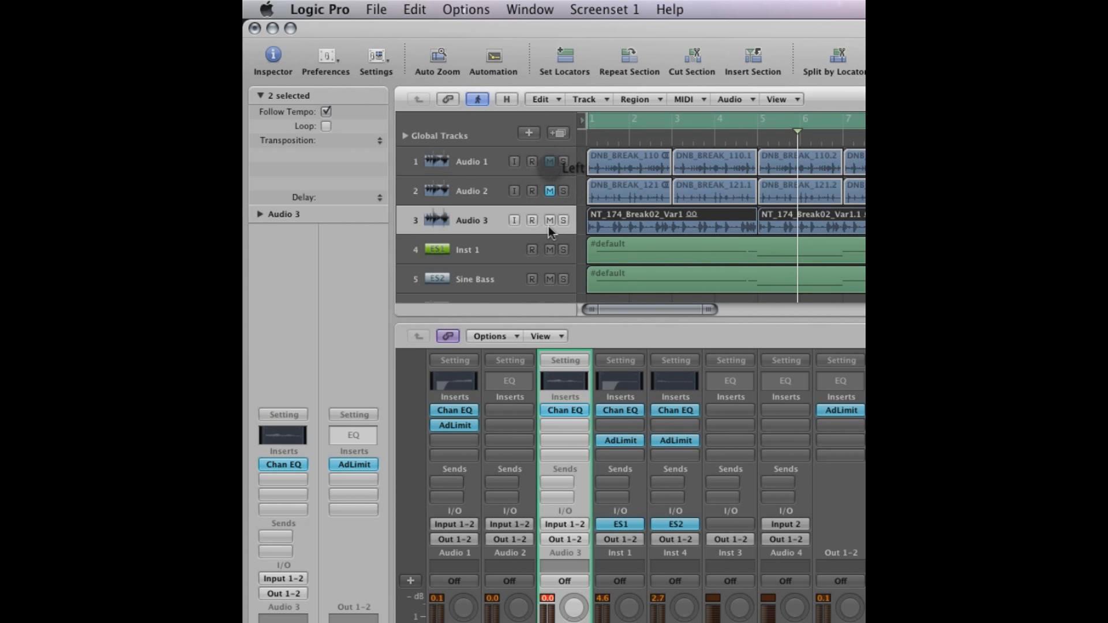
Mute the Audio 3 break and play back the two bass parts on their own
{"action": "left_click", "coordinate": [549, 220]}
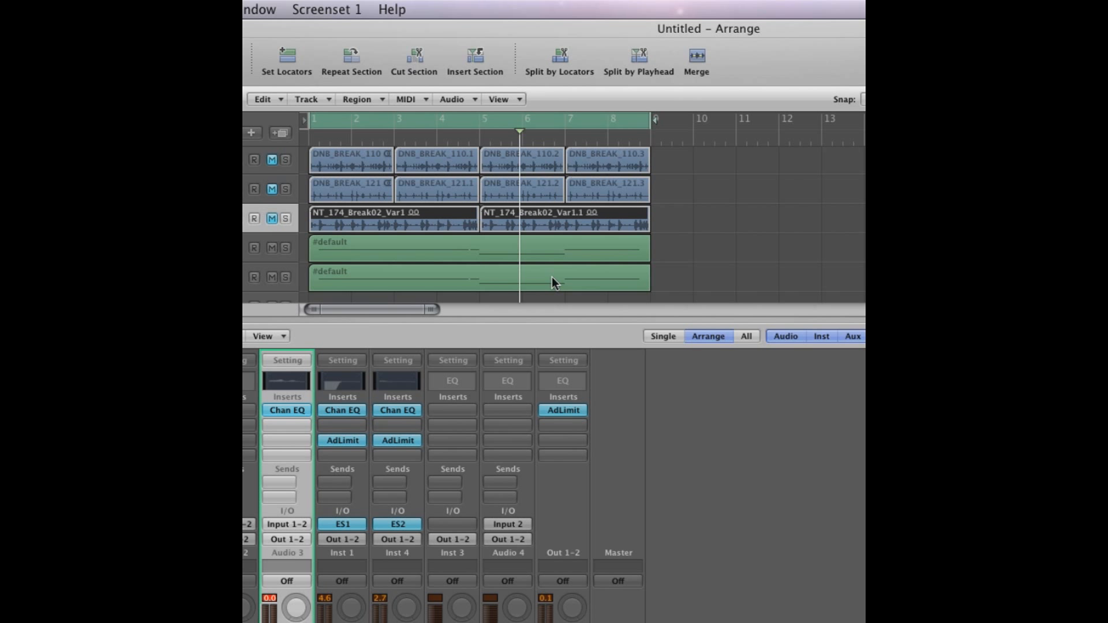
{"action": "key", "text": "space"}
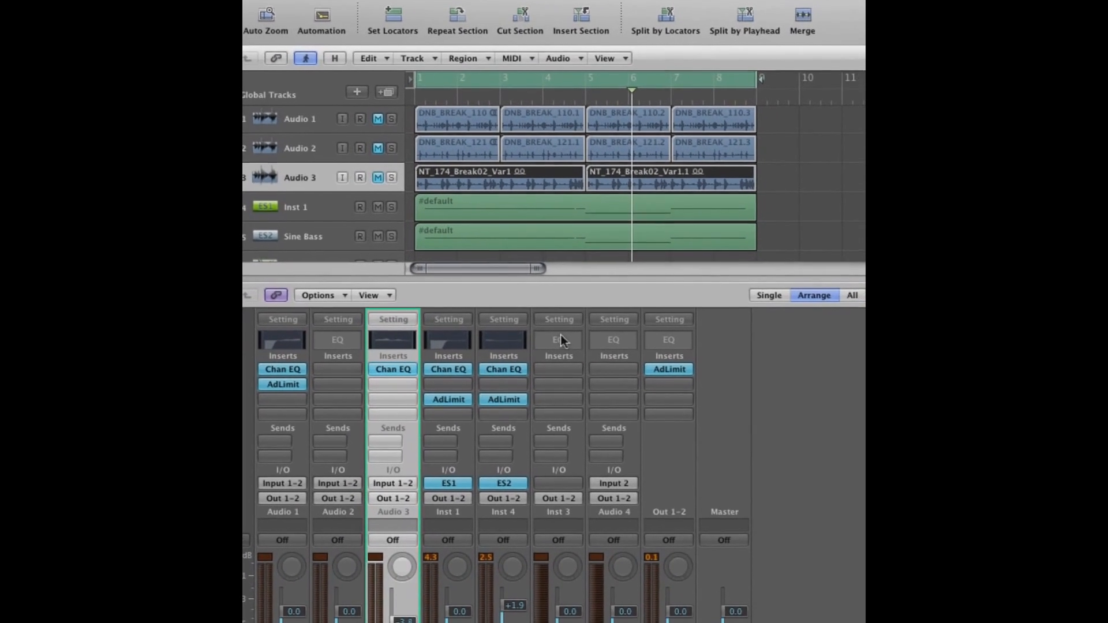
Load the ES1 synthesizer on the empty Inst 3 track and move its window aside
{"action": "scroll", "coordinate": [472, 258], "scroll_direction": "down", "scroll_amount": 2}
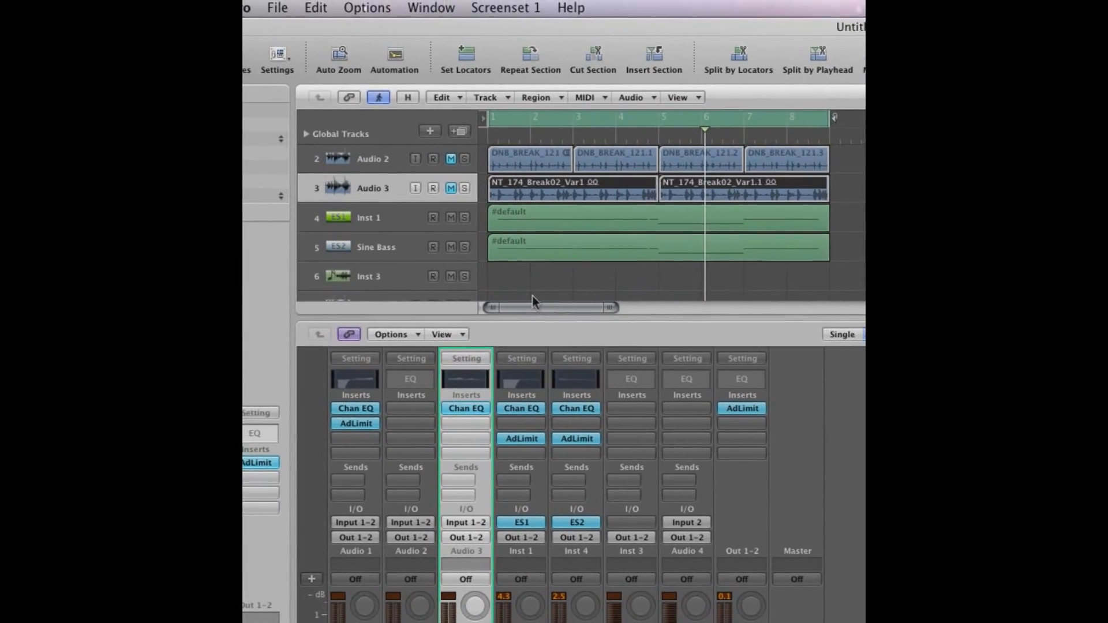
{"action": "left_click", "coordinate": [358, 245]}
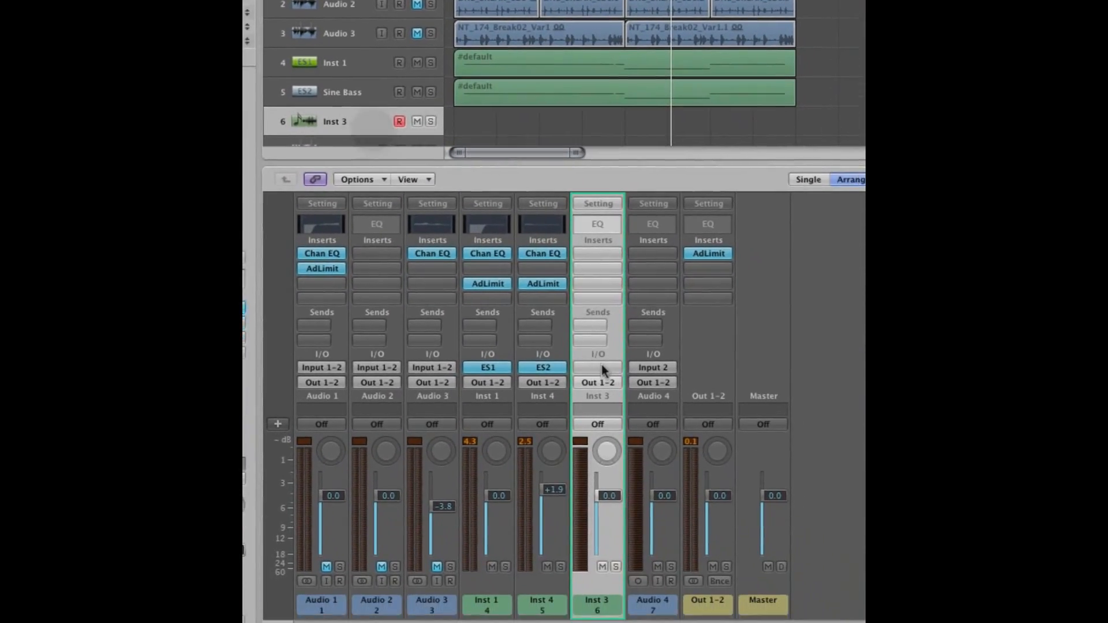
{"action": "left_click", "coordinate": [730, 524]}
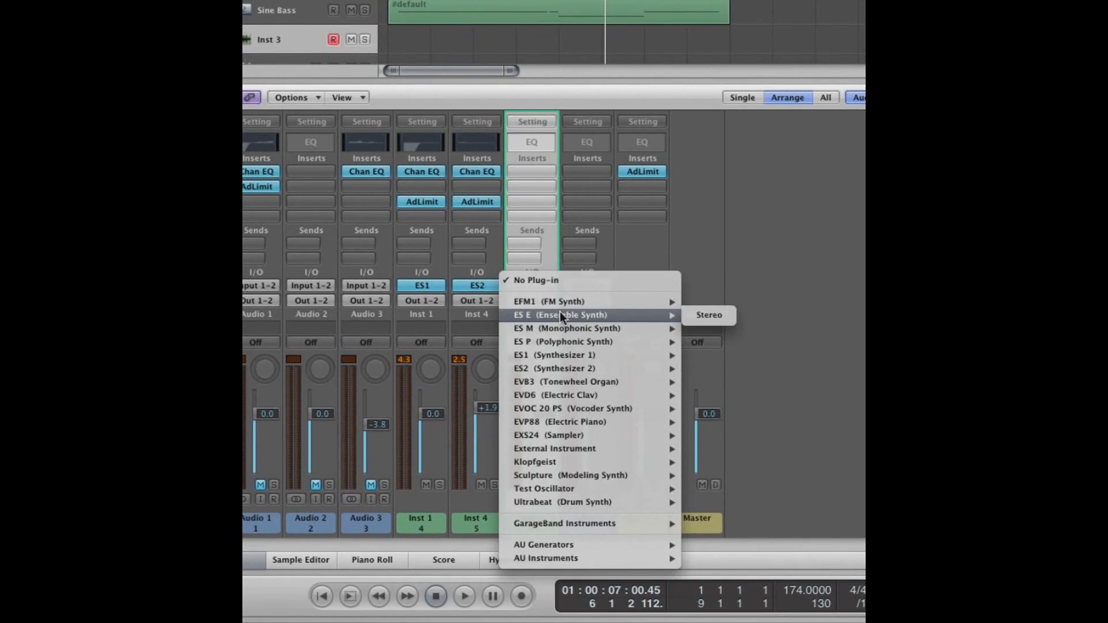
{"action": "mouse_move", "coordinate": [593, 397]}
{"action": "mouse_move", "coordinate": [561, 321]}
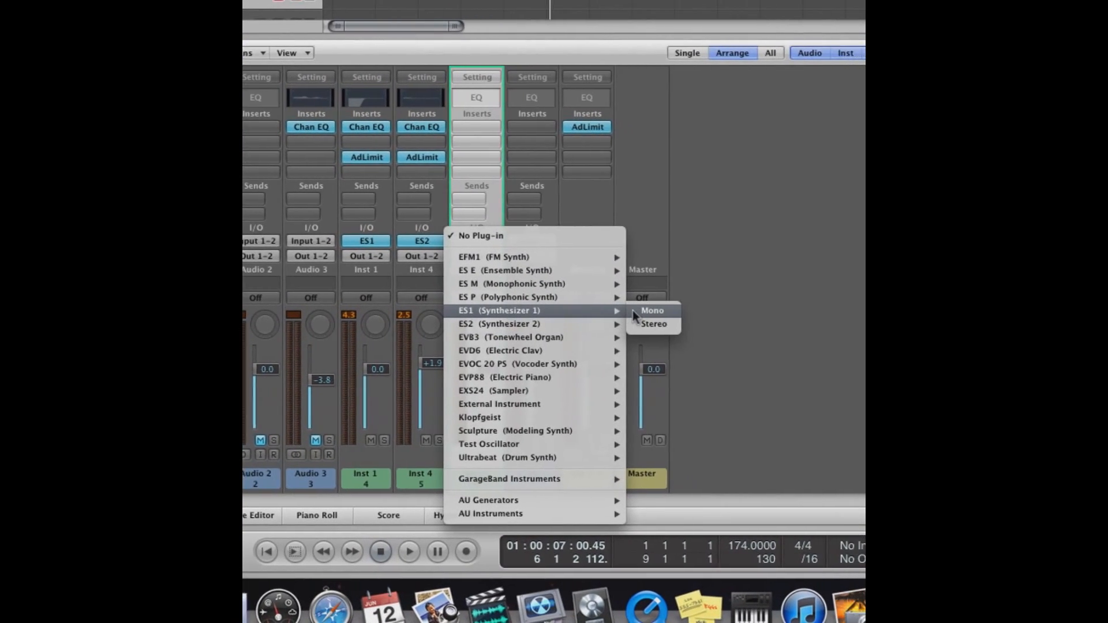
{"action": "left_click", "coordinate": [675, 319]}
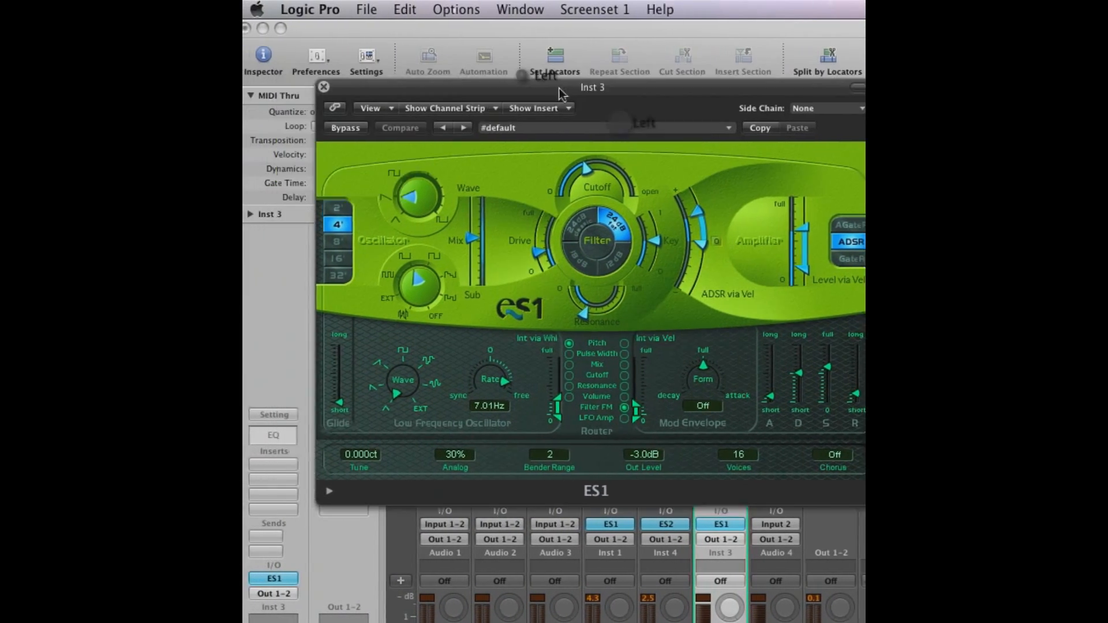
{"action": "left_click_drag", "start_coordinate": [505, 81], "coordinate": [863, 227]}
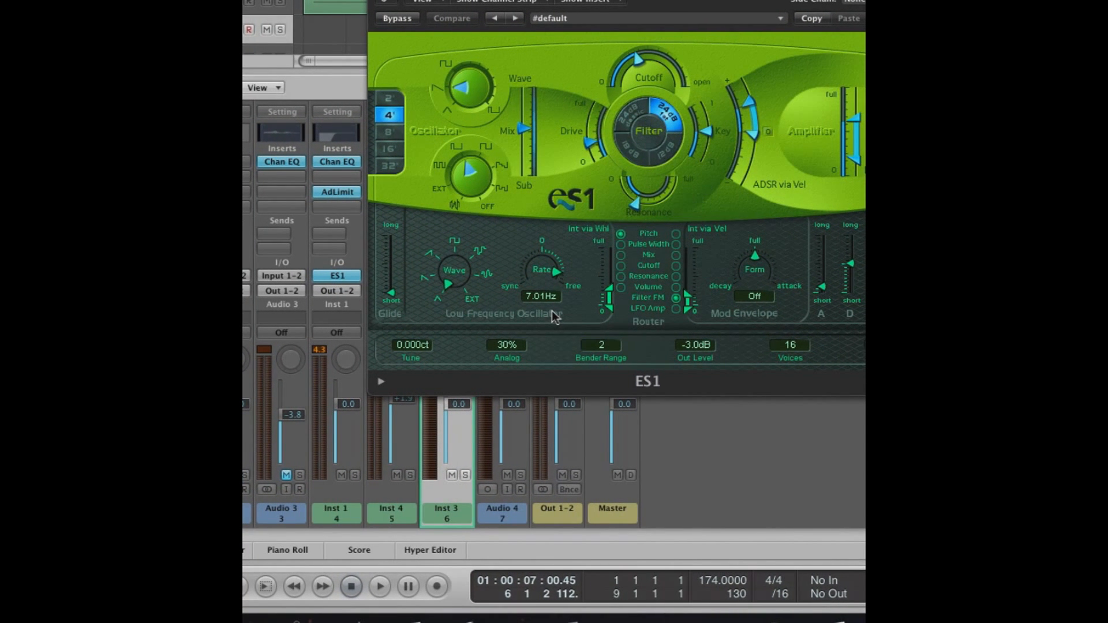
Set the LFO to a tempo-synced rate of 1/8d, modulating the filter Cutoff with its mod wheel intensity raised close to full
{"action": "left_click_drag", "start_coordinate": [555, 272], "coordinate": [552, 311]}
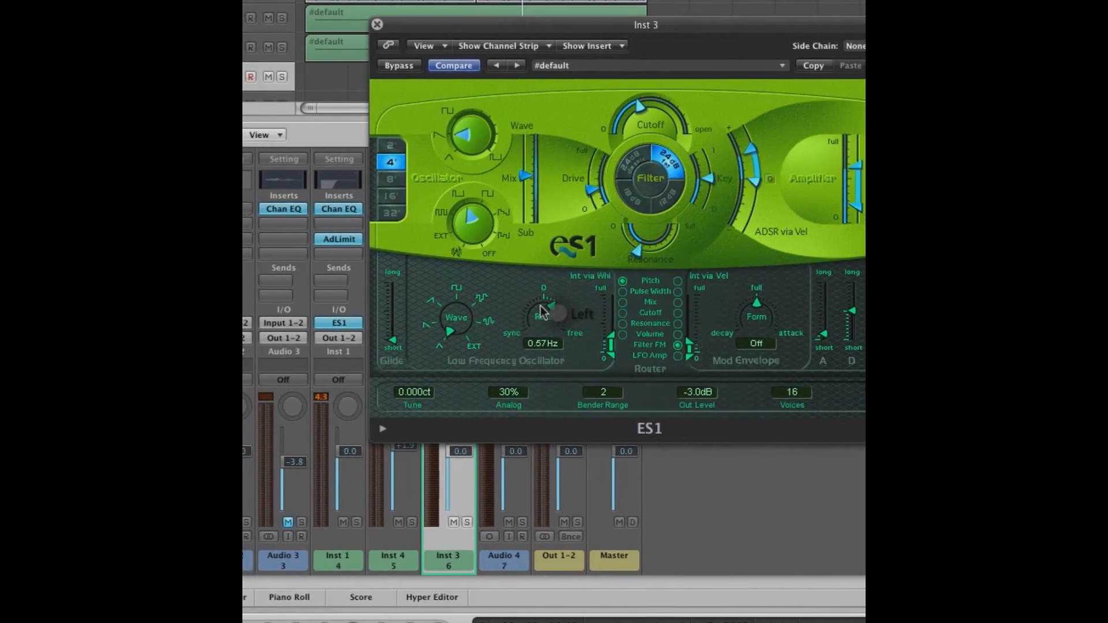
{"action": "left_click_drag", "start_coordinate": [544, 313], "coordinate": [564, 347]}
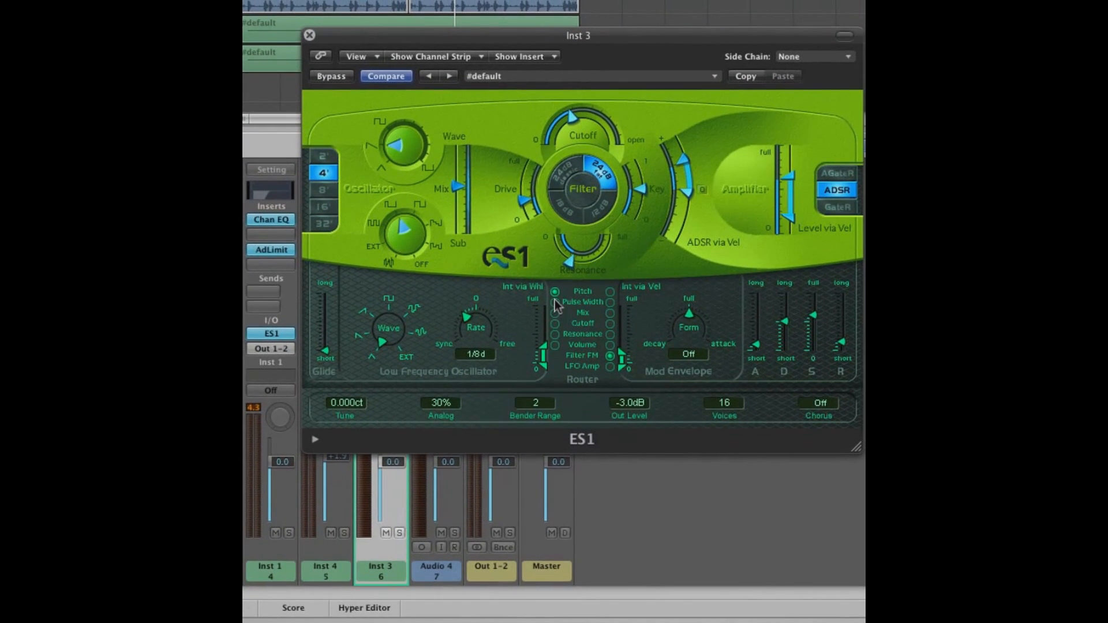
{"action": "left_click", "coordinate": [552, 314]}
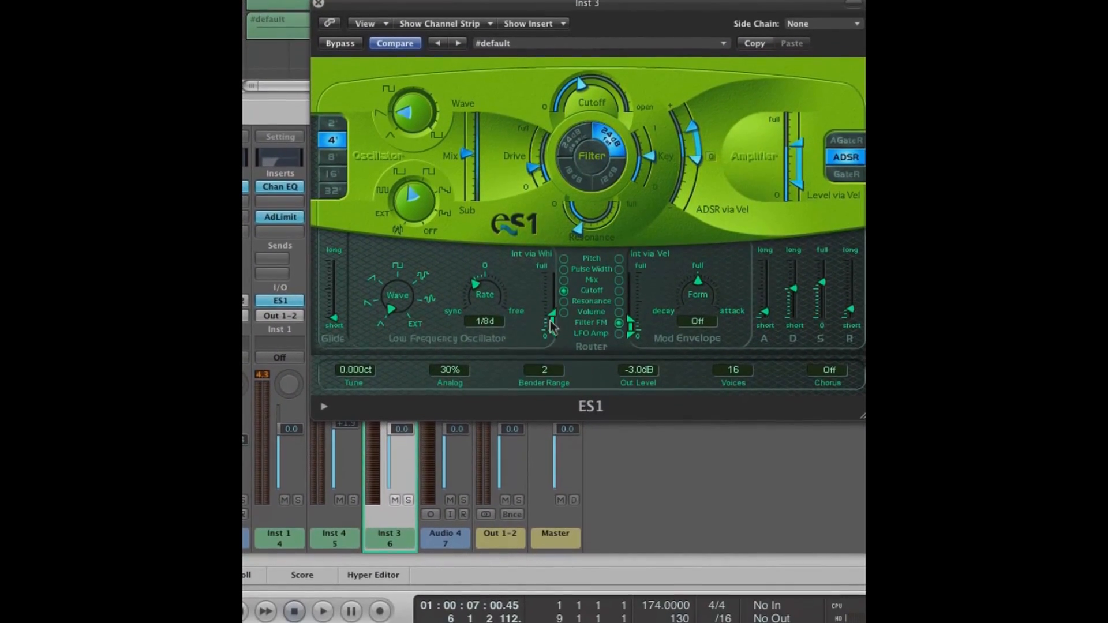
{"action": "left_click_drag", "start_coordinate": [550, 320], "coordinate": [552, 297]}
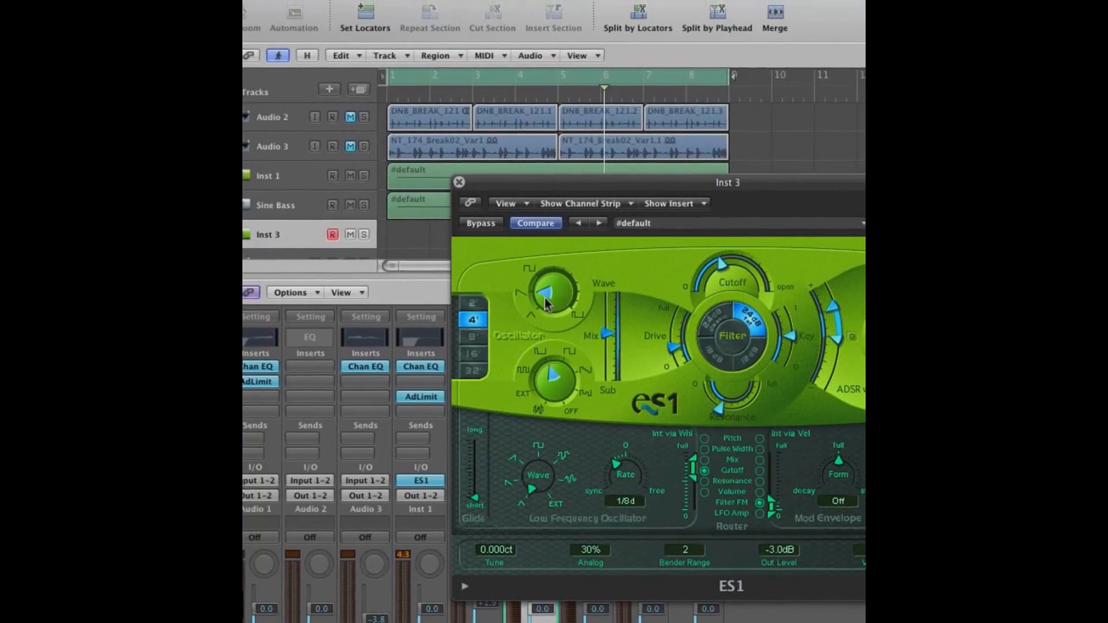
Set the main oscillator wave to triangle and the sub oscillator to the last waveform before Off
{"action": "left_click", "coordinate": [553, 330]}
{"action": "left_click_drag", "start_coordinate": [548, 300], "coordinate": [553, 326]}
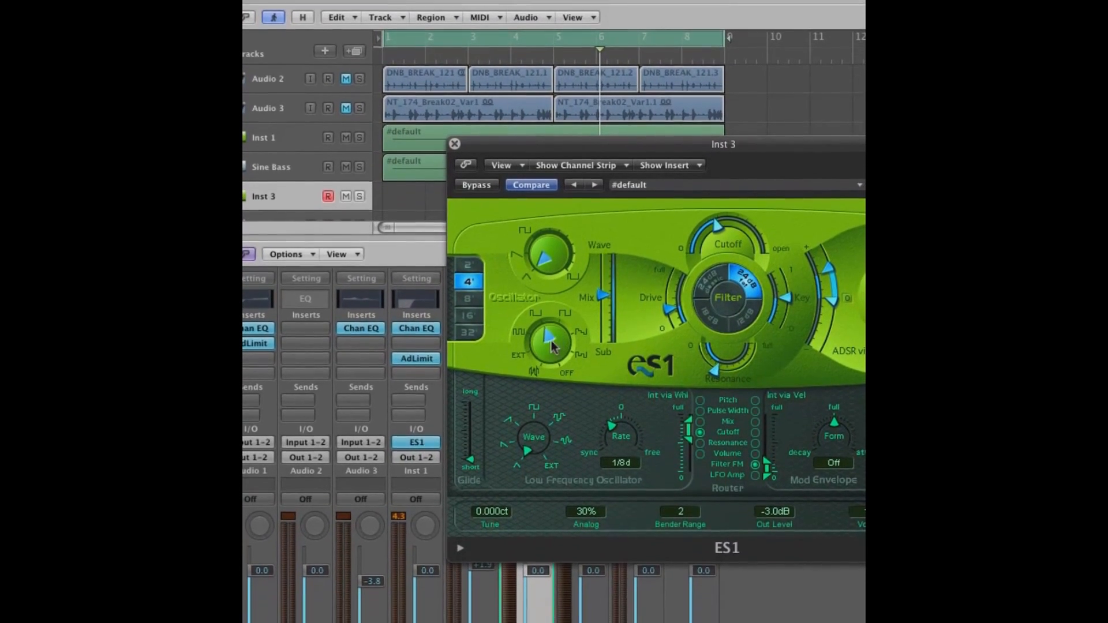
{"action": "left_click_drag", "start_coordinate": [558, 387], "coordinate": [565, 377]}
{"action": "left_click_drag", "start_coordinate": [557, 319], "coordinate": [549, 284]}
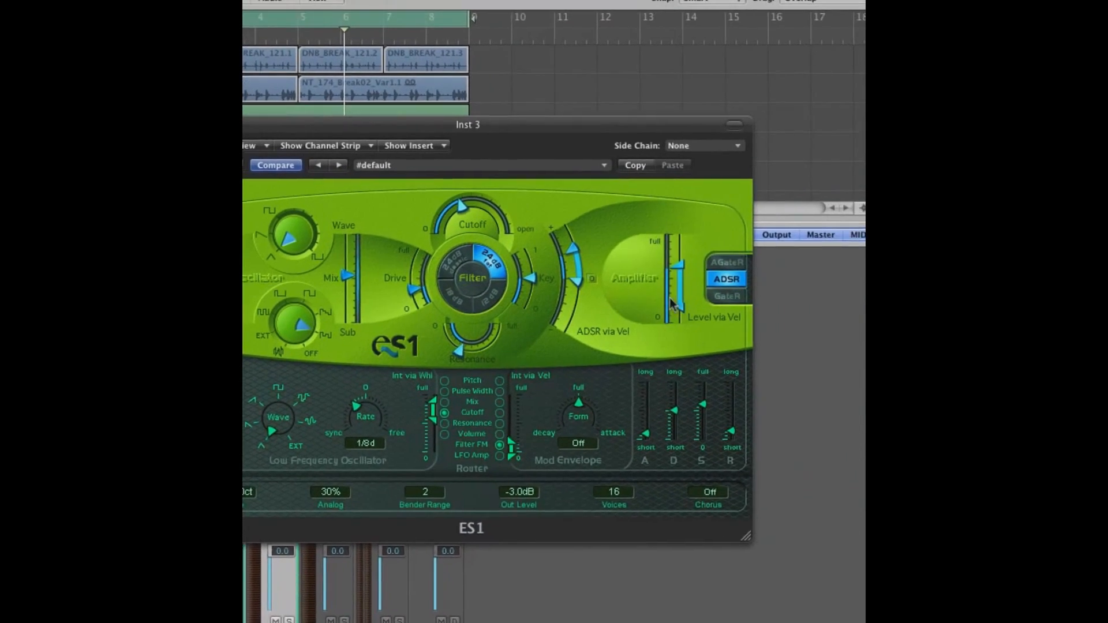
Raise the lower Level via Vel slider of the amplifier to meet the upper one
{"action": "left_click_drag", "start_coordinate": [673, 303], "coordinate": [678, 285]}
{"action": "left_click_drag", "start_coordinate": [559, 304], "coordinate": [558, 287]}
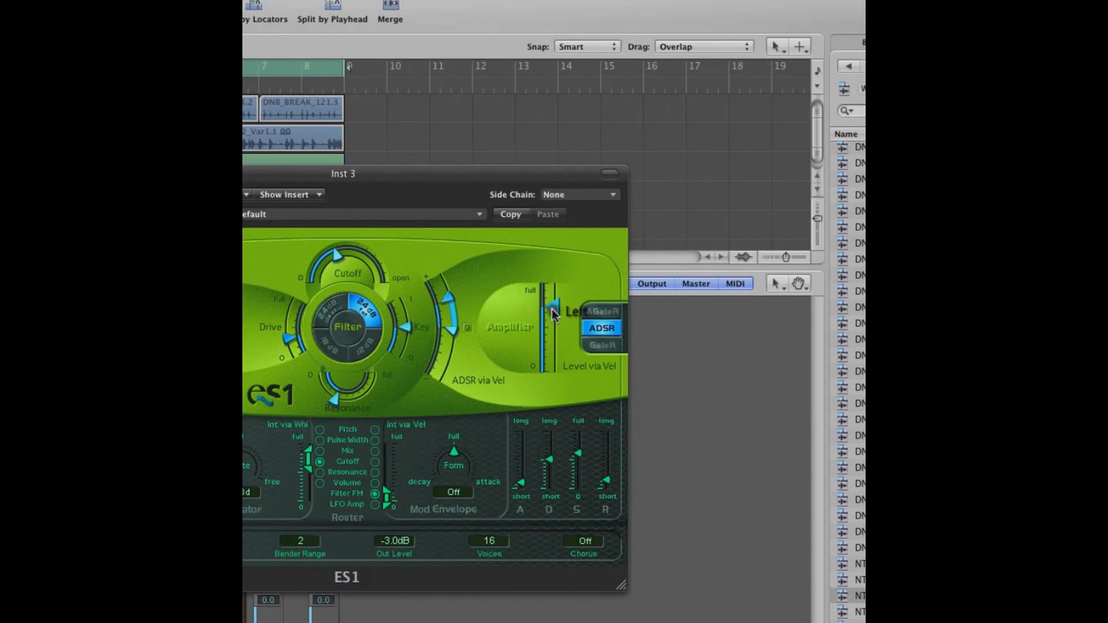
{"action": "left_click", "coordinate": [552, 308]}
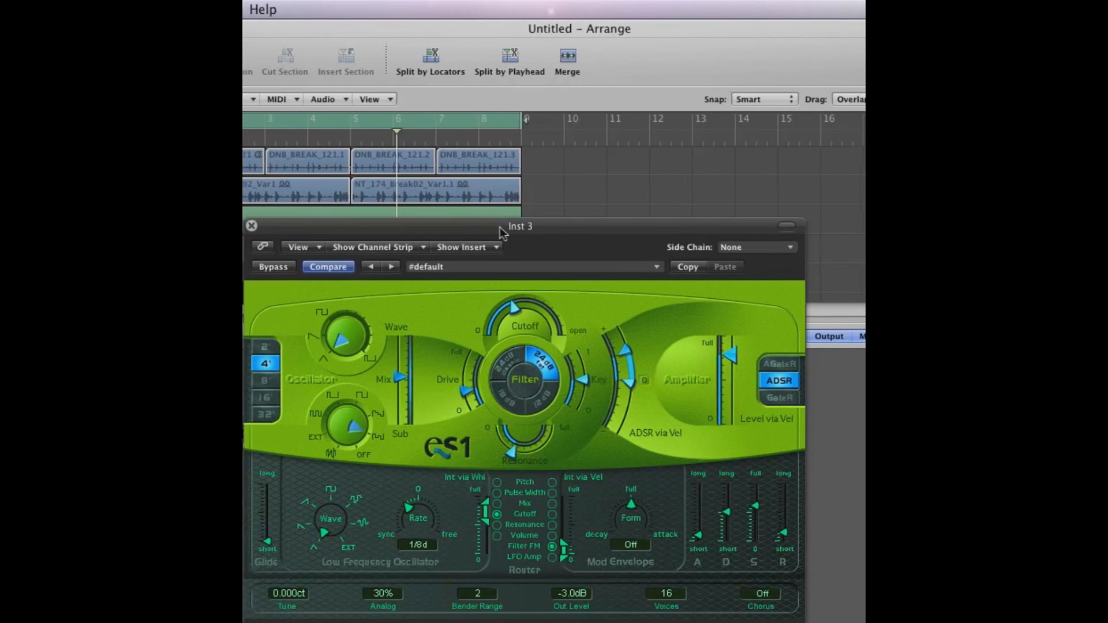
Nudge the synth window upwards and set the oscillator range to 8'
{"action": "left_click_drag", "start_coordinate": [333, 179], "coordinate": [336, 172]}
{"action": "left_click_drag", "start_coordinate": [528, 220], "coordinate": [530, 215]}
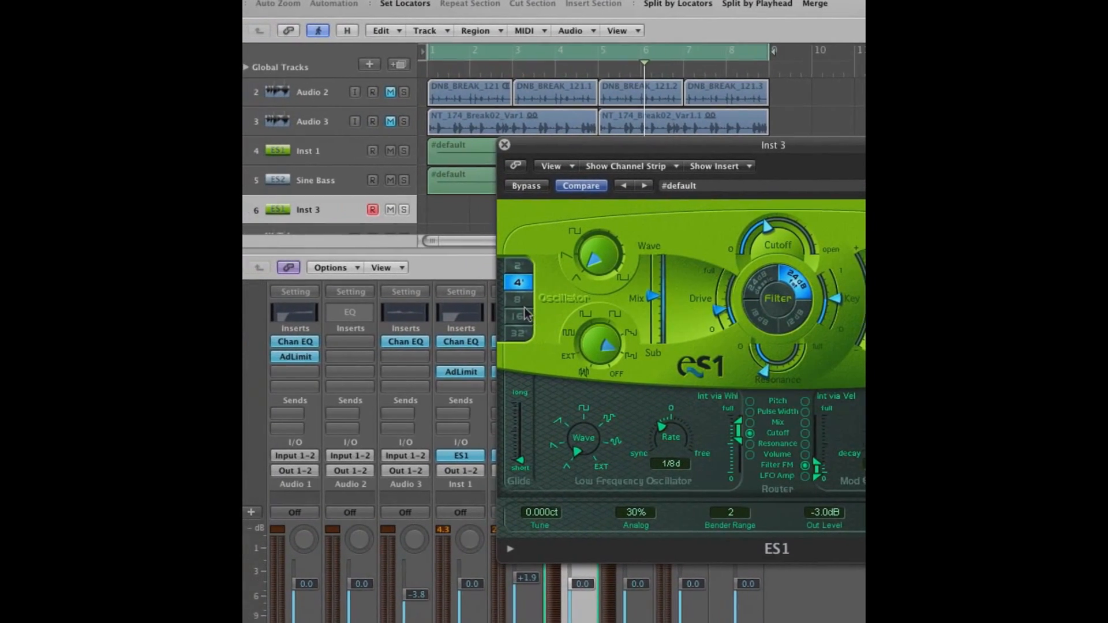
{"action": "left_click", "coordinate": [533, 303]}
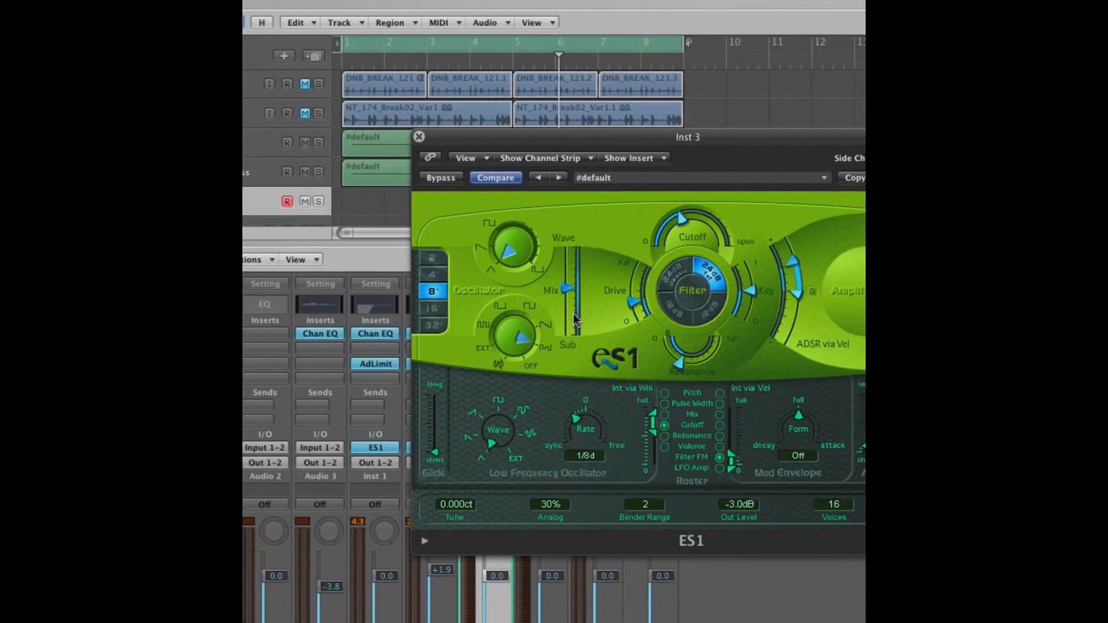
Raise the filter Drive to full and lower the Resonance to 0
{"action": "mouse_move", "coordinate": [576, 310]}
{"action": "left_mouse_down"}
{"action": "mouse_move", "coordinate": [588, 273]}
{"action": "mouse_move", "coordinate": [560, 297]}
{"action": "left_mouse_up"}
{"action": "left_click_drag", "start_coordinate": [585, 383], "coordinate": [565, 361]}
{"action": "left_click_drag", "start_coordinate": [547, 306], "coordinate": [551, 309]}
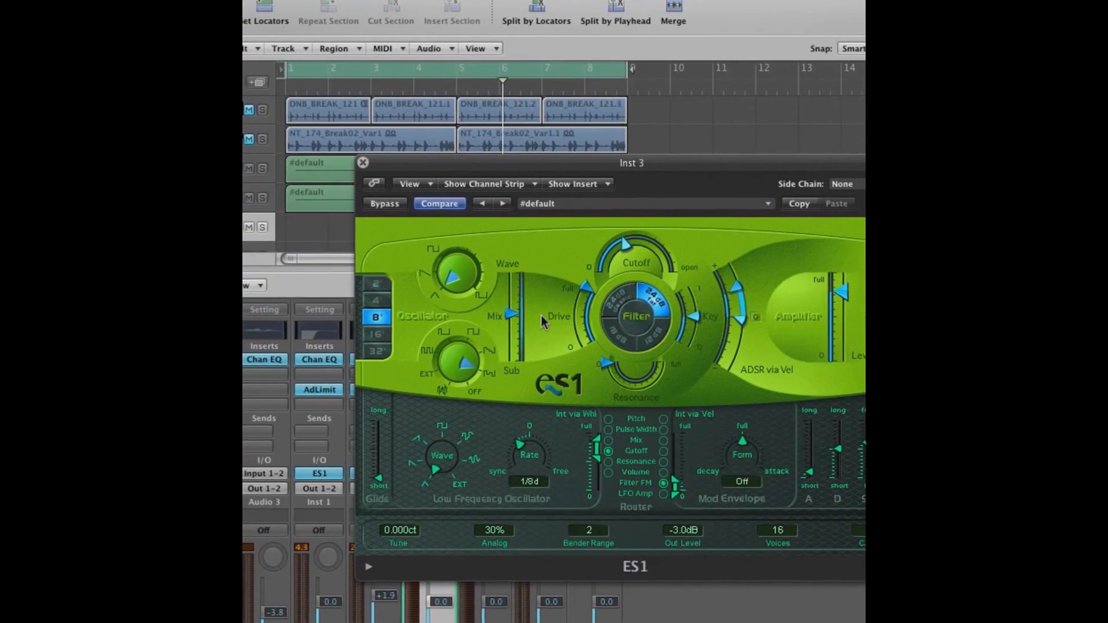
Shift the oscillator Mix partway towards Sub and raise the envelope's Sustain to full
{"action": "left_click", "coordinate": [509, 316]}
{"action": "left_click_drag", "start_coordinate": [549, 317], "coordinate": [546, 334]}
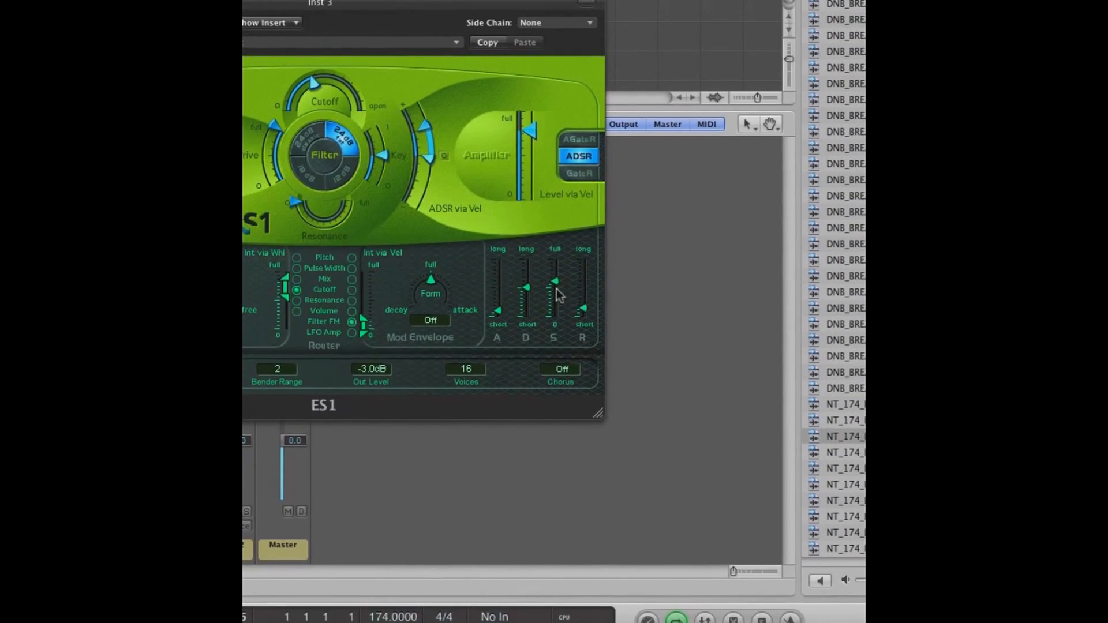
{"action": "left_click_drag", "start_coordinate": [558, 301], "coordinate": [551, 285]}
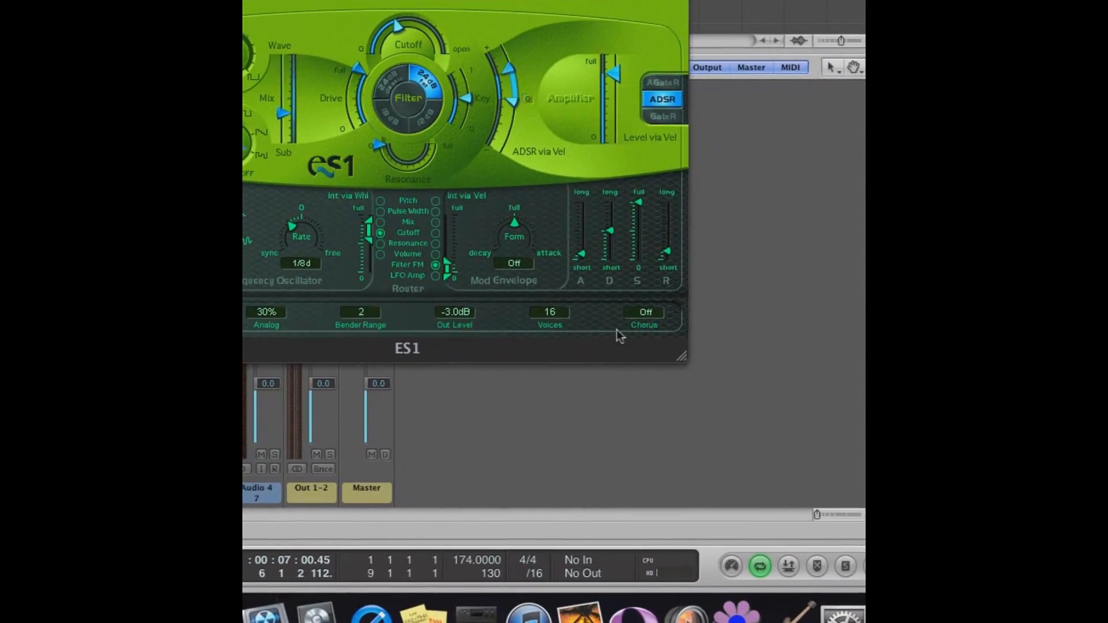
Set the synth's Chorus to C1
{"action": "left_click", "coordinate": [650, 314]}
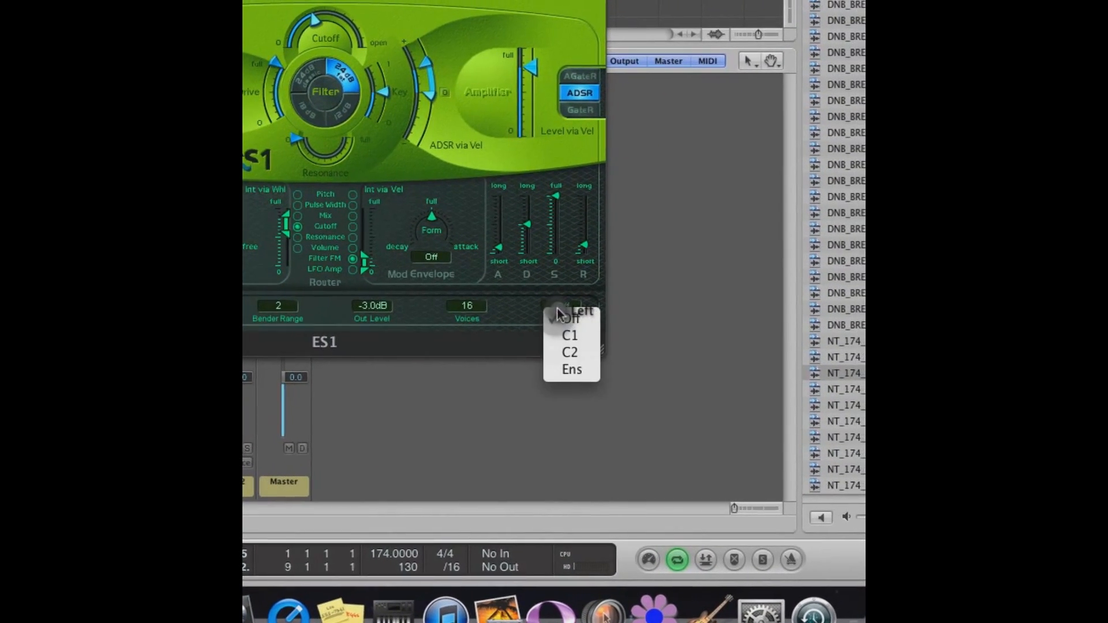
{"action": "left_click", "coordinate": [569, 336]}
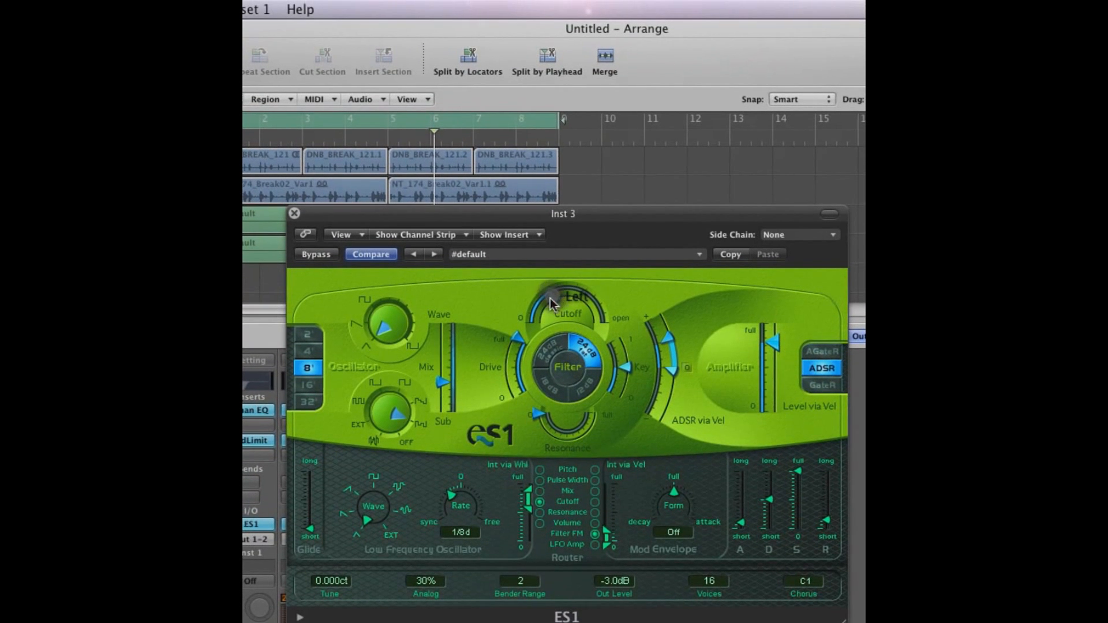
Lower the filter Cutoff slightly and close the Inst 3 synth window
{"action": "left_click_drag", "start_coordinate": [550, 299], "coordinate": [544, 309]}
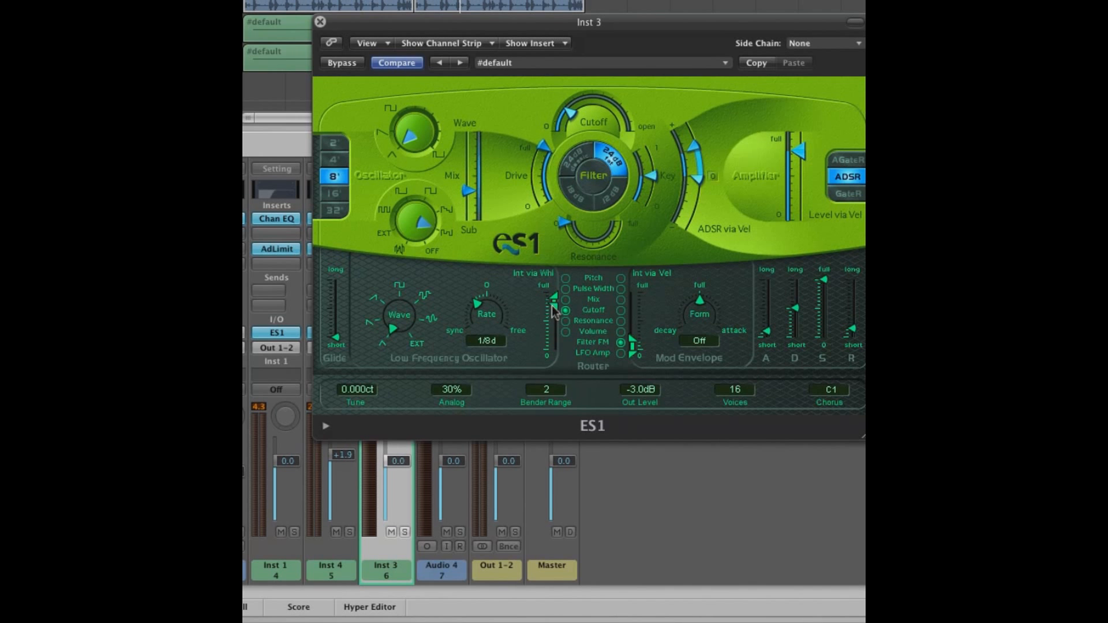
{"action": "left_click", "coordinate": [553, 311]}
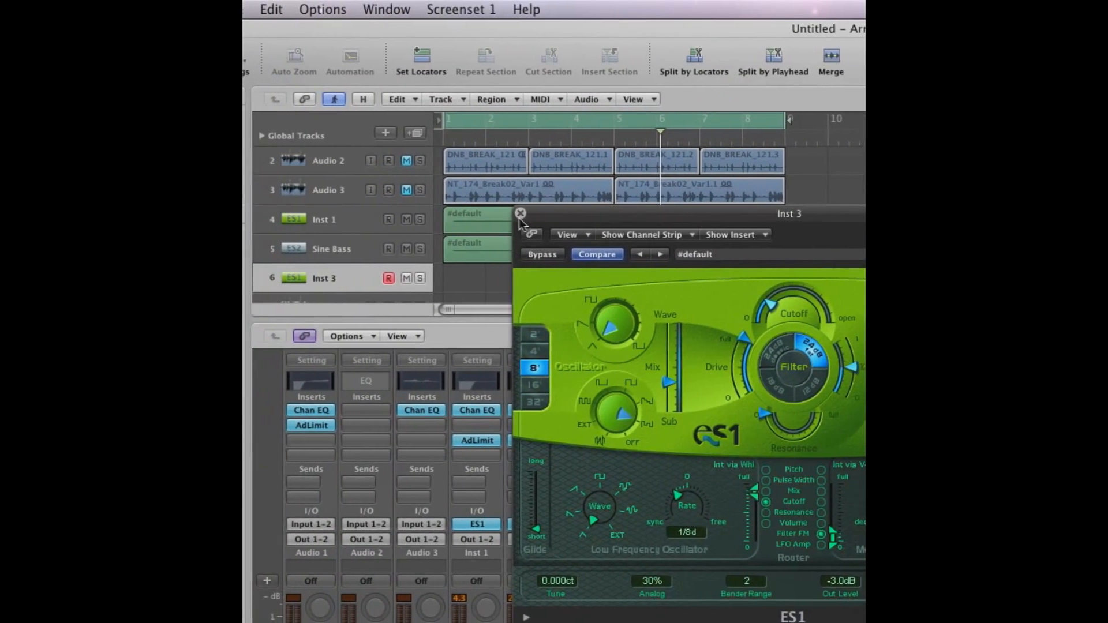
{"action": "left_click", "coordinate": [517, 214]}
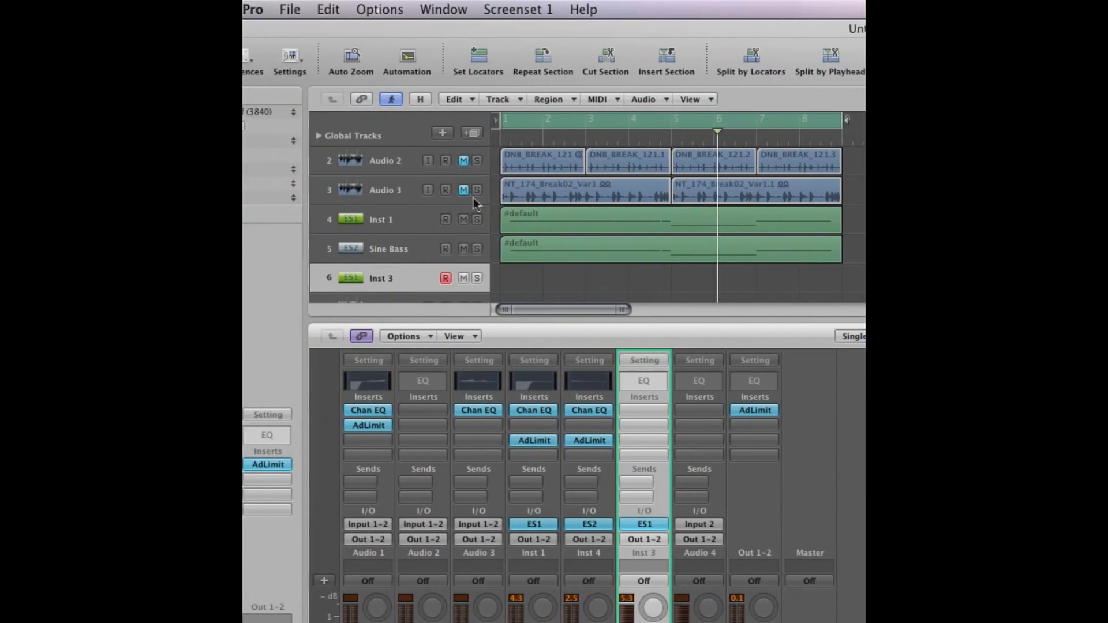
Unmute the Audio 1, Audio 2 and Audio 3 drum break tracks
{"action": "left_click", "coordinate": [463, 189]}
{"action": "left_click", "coordinate": [462, 162]}
{"action": "scroll", "coordinate": [546, 166], "scroll_direction": "up", "scroll_amount": 1}
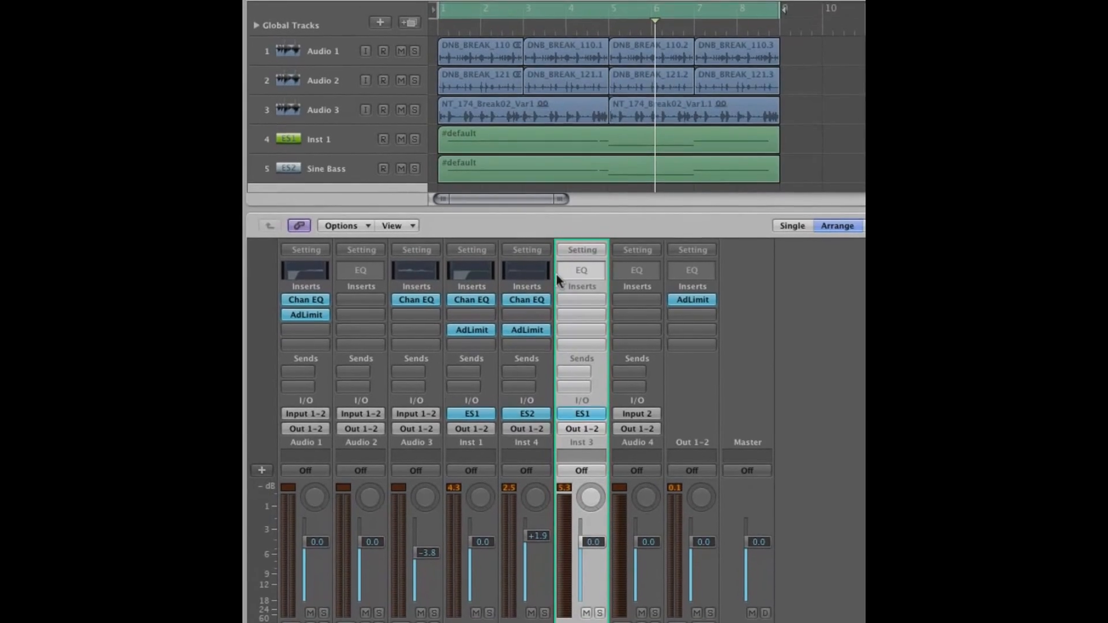
Examine the Channel EQ curve on the Inst 1 channel and close its window
{"action": "left_click", "coordinate": [474, 271]}
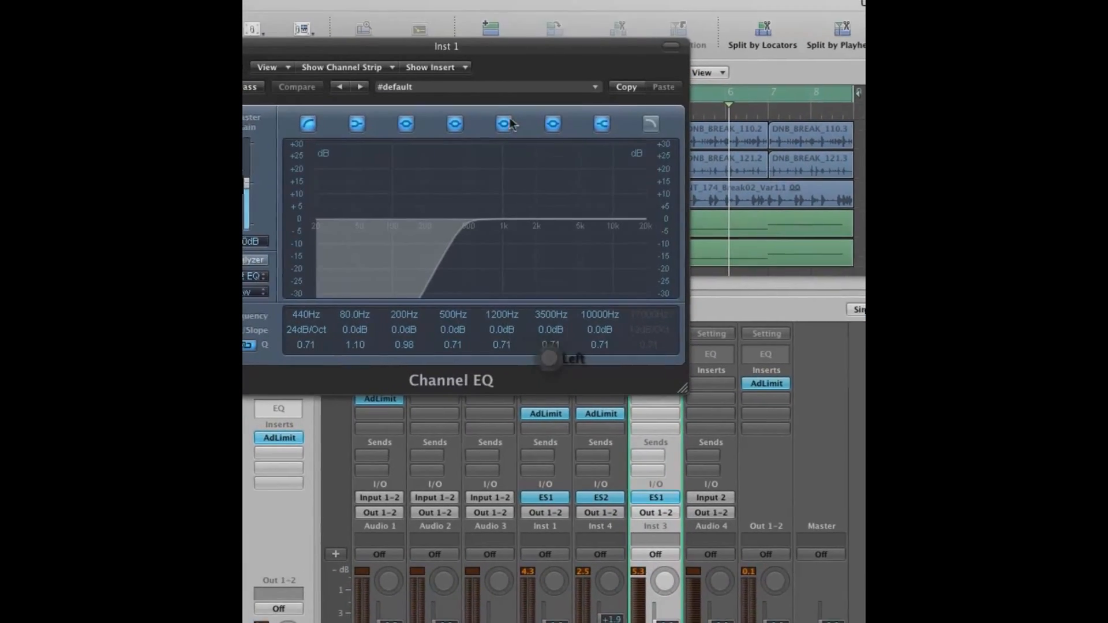
{"action": "left_click_drag", "start_coordinate": [475, 50], "coordinate": [766, 171]}
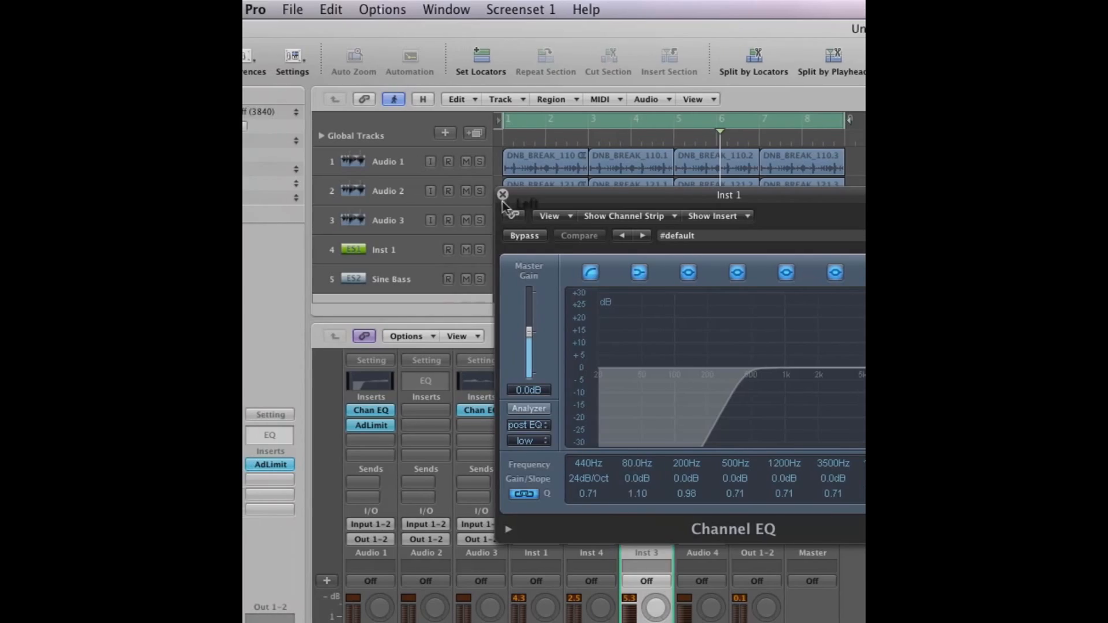
{"action": "left_click", "coordinate": [345, 98]}
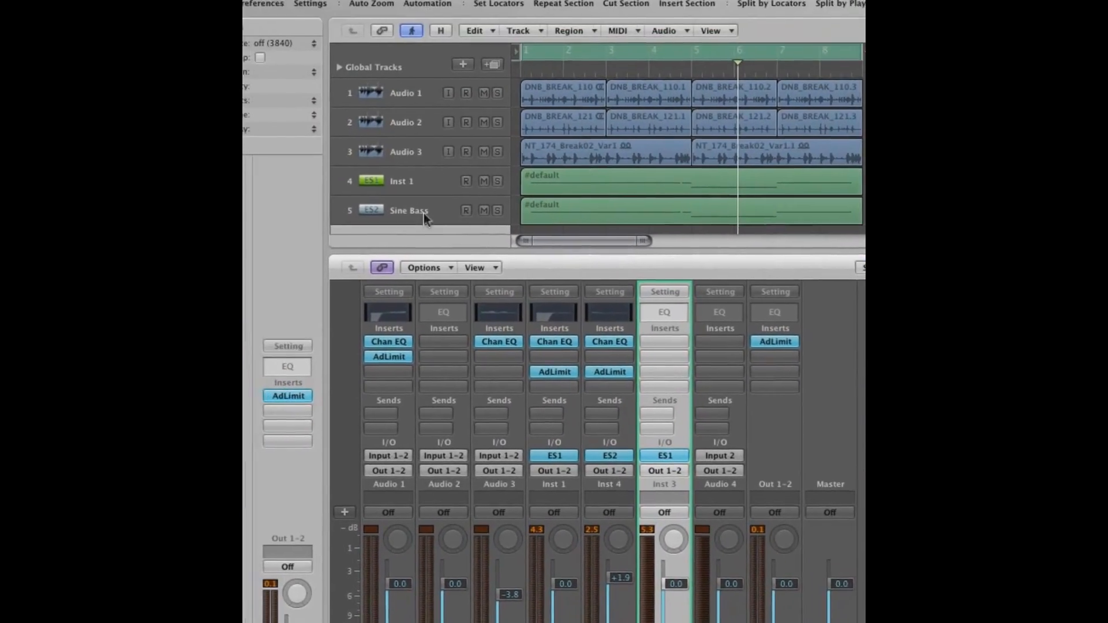
Select the Sine Bass track, examine its ES2 synth settings and close the plug-in window
{"action": "left_click", "coordinate": [424, 213]}
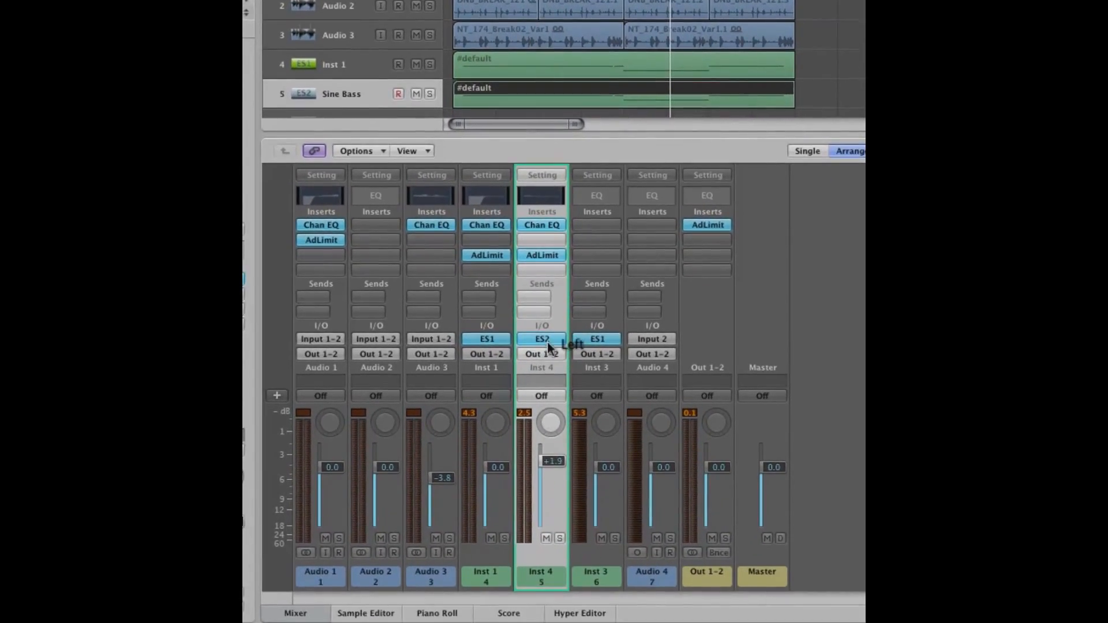
{"action": "left_click", "coordinate": [525, 488]}
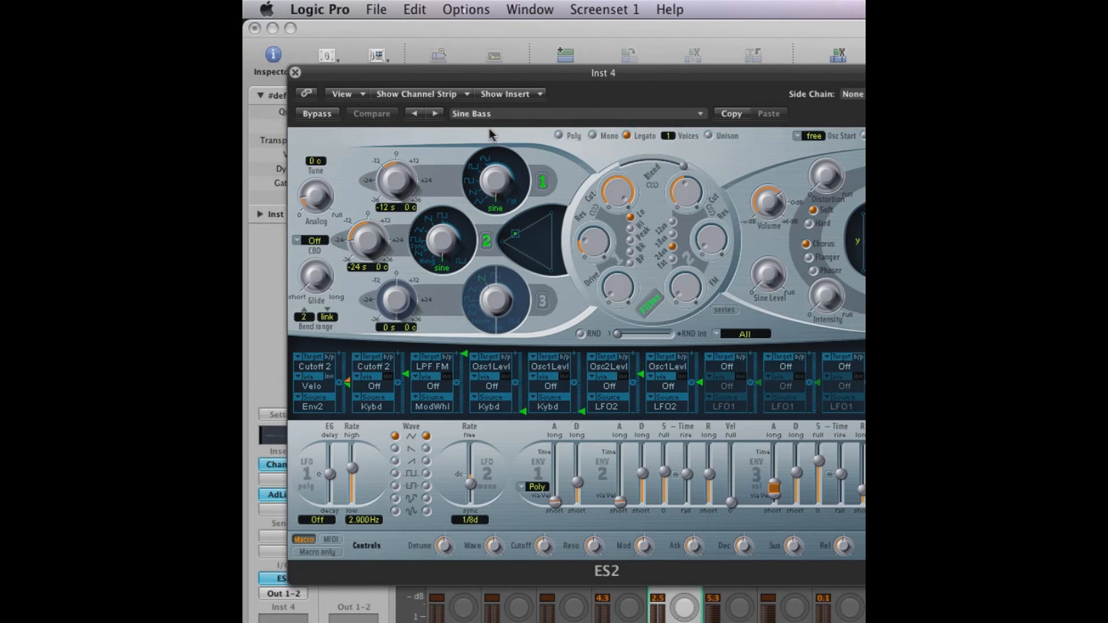
{"action": "left_click_drag", "start_coordinate": [384, 80], "coordinate": [463, 101]}
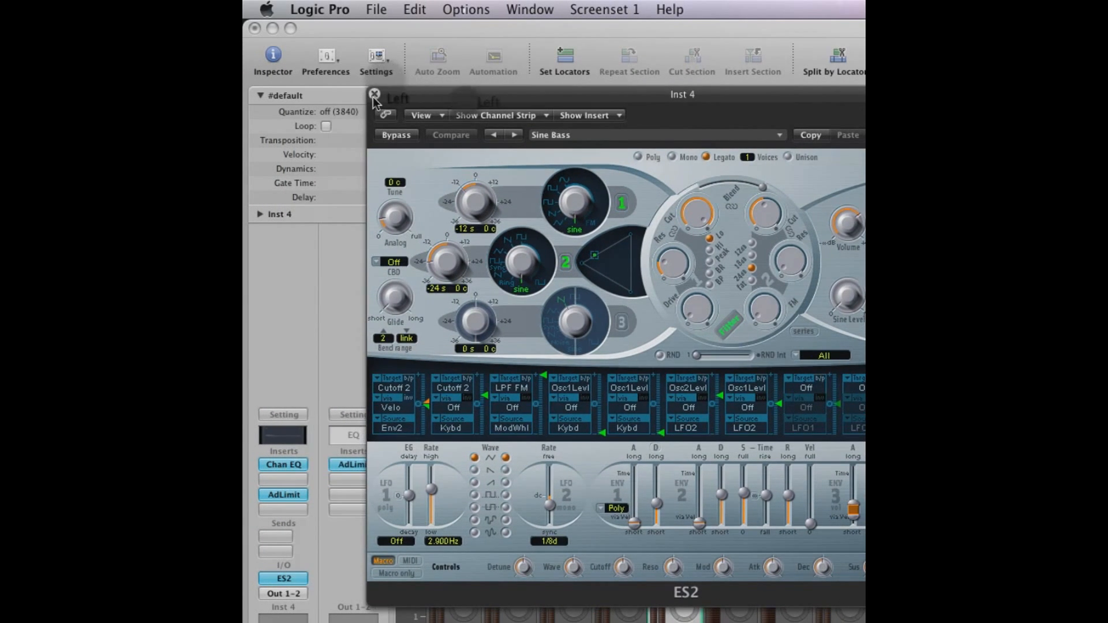
{"action": "left_click", "coordinate": [375, 95]}
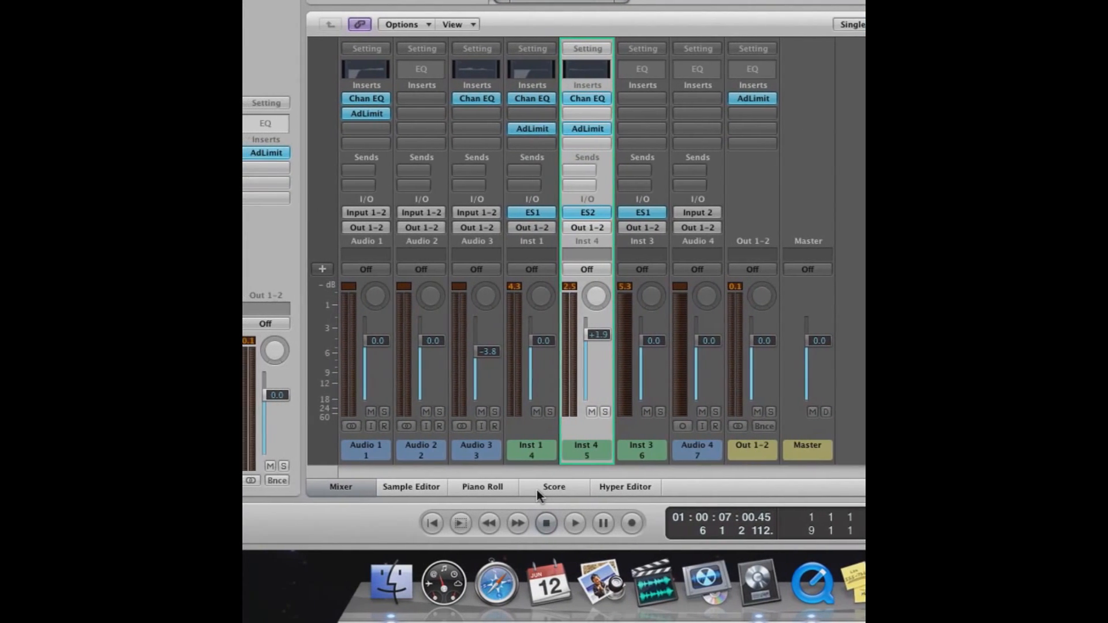
Play the loop with the drum breaks and both bass tracks together, and stop playback
{"action": "key", "text": "space"}
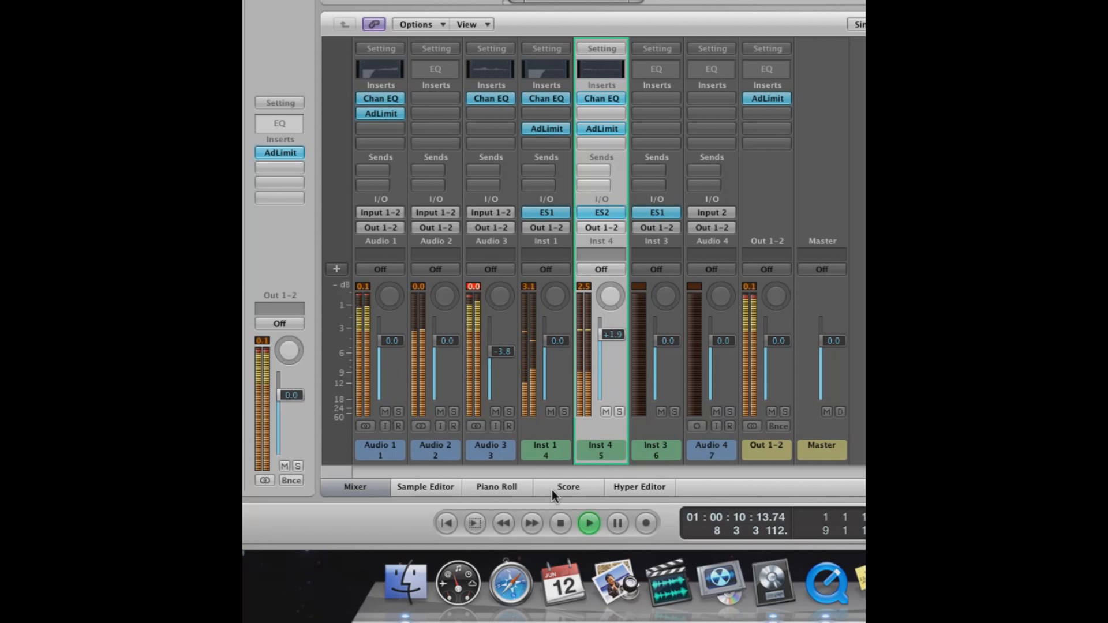
{"action": "key", "text": "space"}
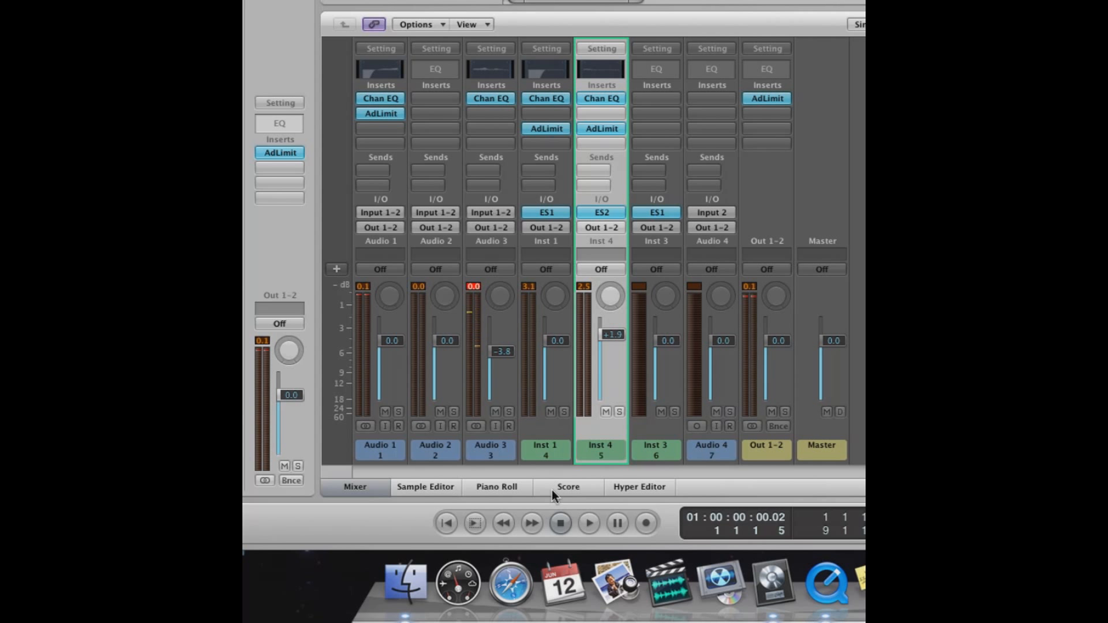